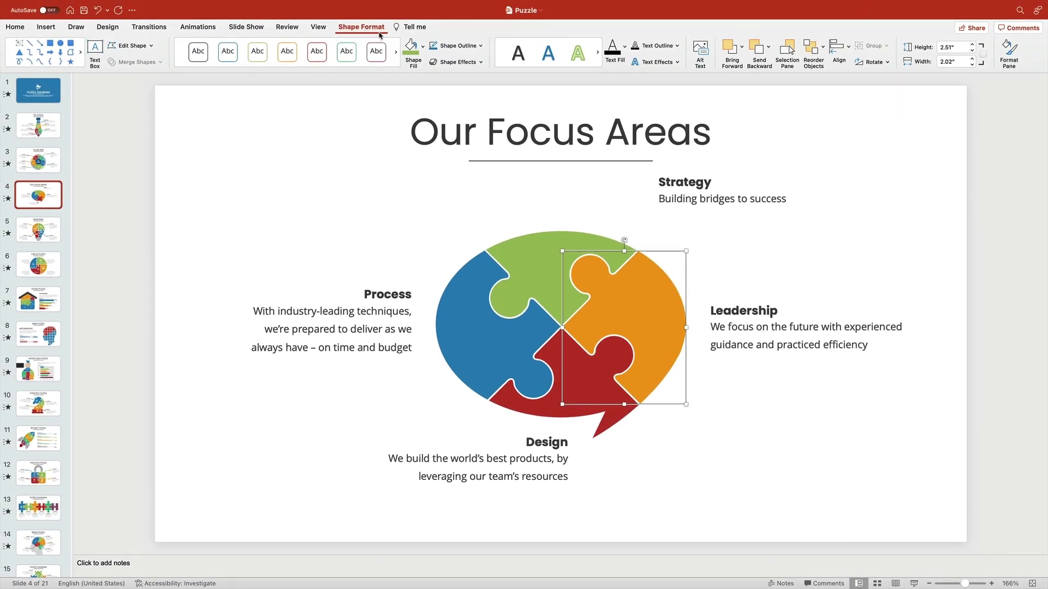
Show slide 1, the blue Puzzle Diagram title slide.
{"action": "left_click", "coordinate": [421, 47]}
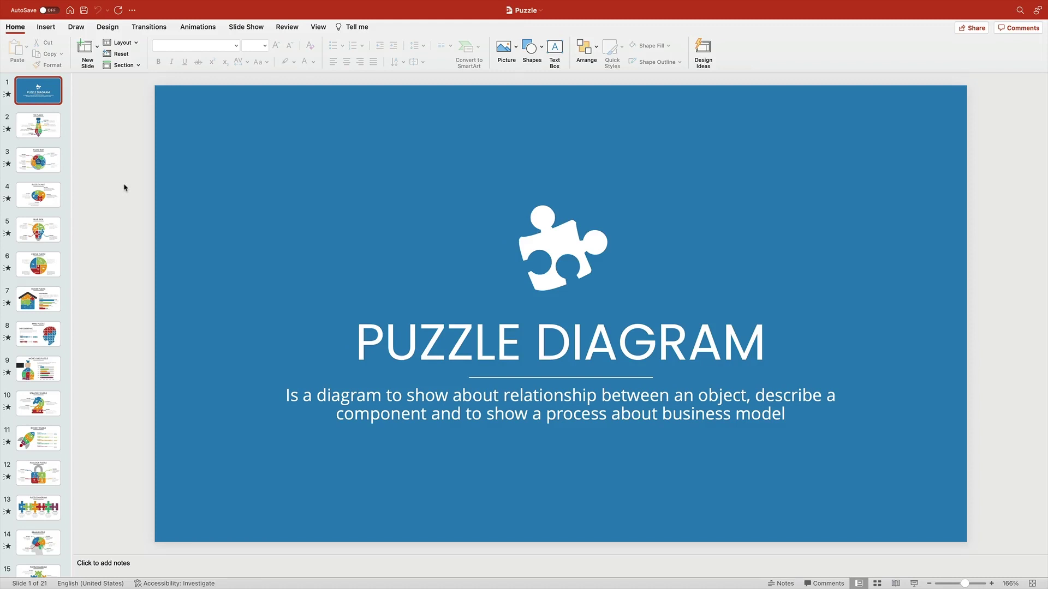
Move down three slides to slide 4, 'Puzzle Chat'.
{"action": "key", "text": "Down"}
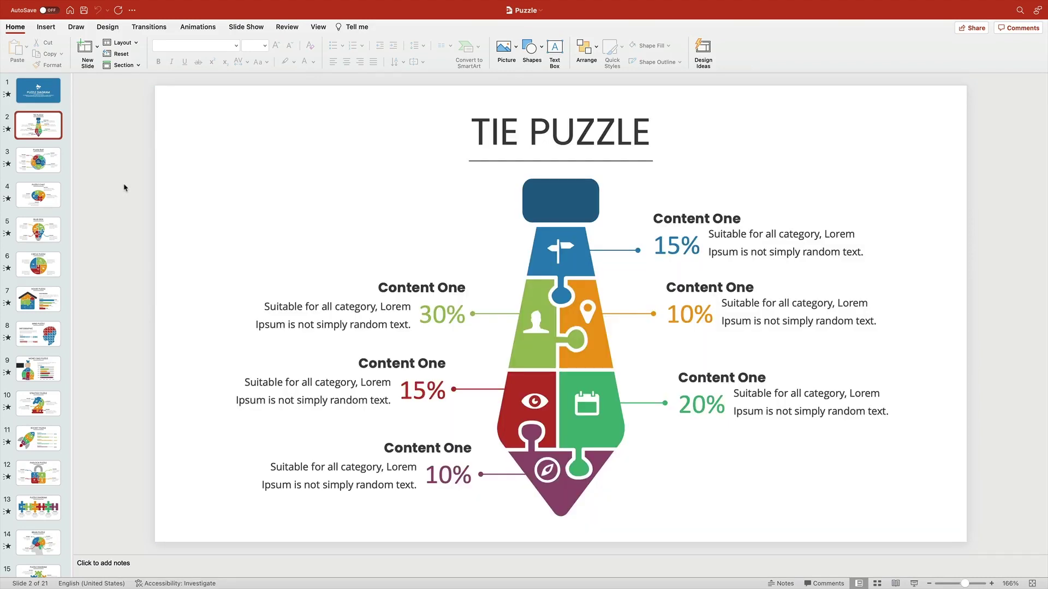
{"action": "key", "text": "Down"}
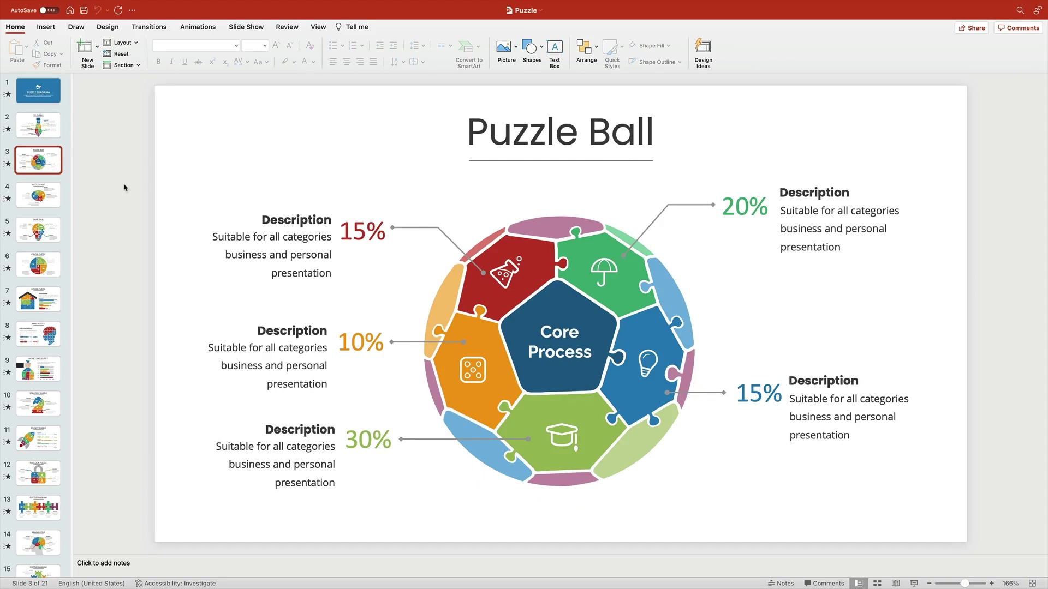
{"action": "key", "text": "Down"}
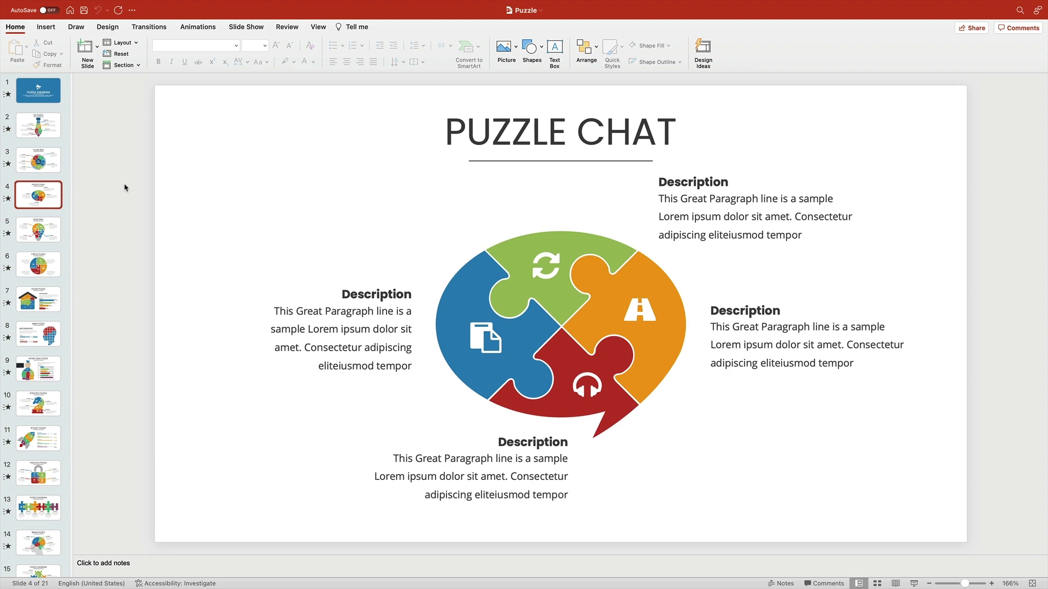
Delete the refresh, road, document and headphone icons from the green, orange, blue and red pieces.
{"action": "left_click", "coordinate": [539, 262]}
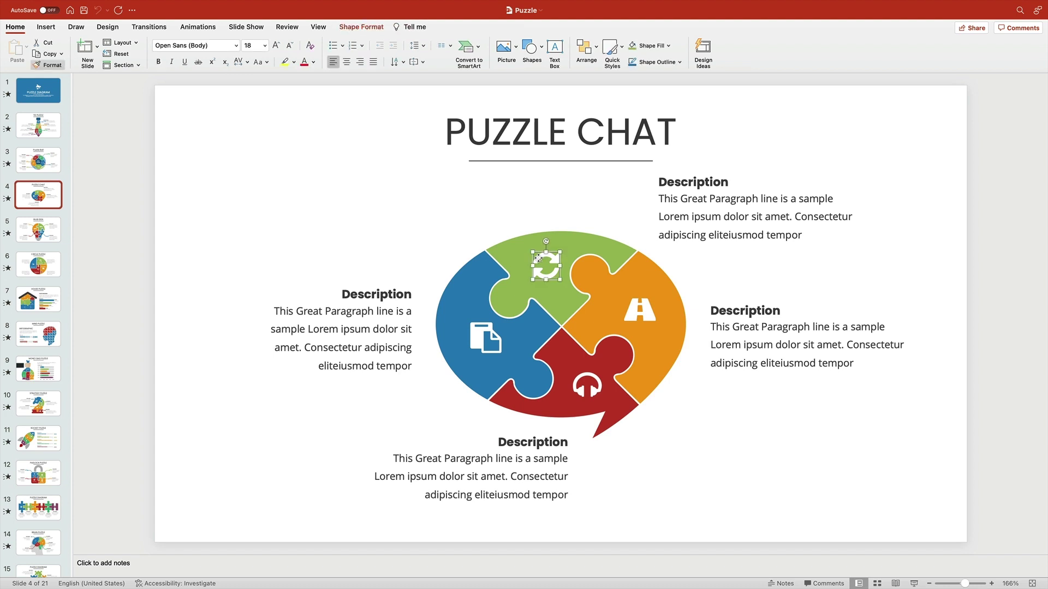
{"action": "key", "text": "Delete"}
{"action": "left_click", "coordinate": [636, 308]}
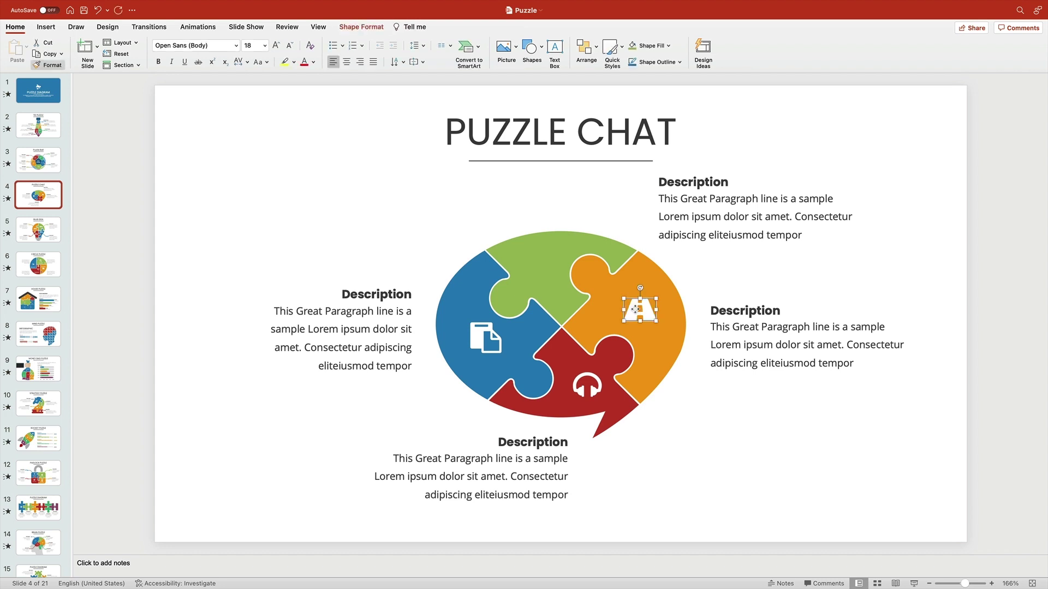
{"action": "key", "text": "Delete"}
{"action": "left_click", "coordinate": [599, 374]}
{"action": "key", "text": "Delete"}
{"action": "left_click", "coordinate": [485, 335]}
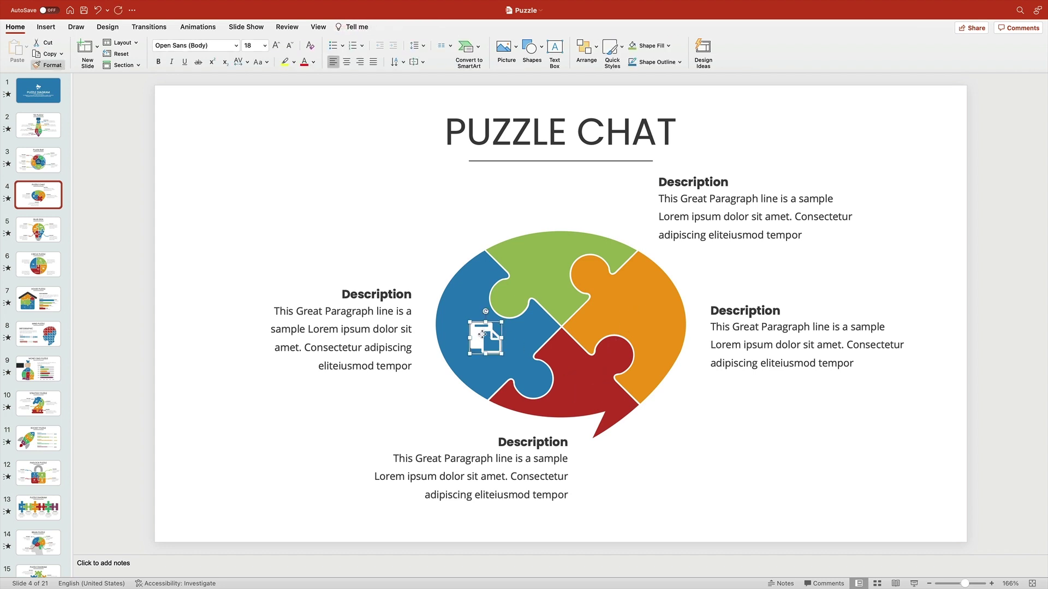
{"action": "key", "text": "Delete"}
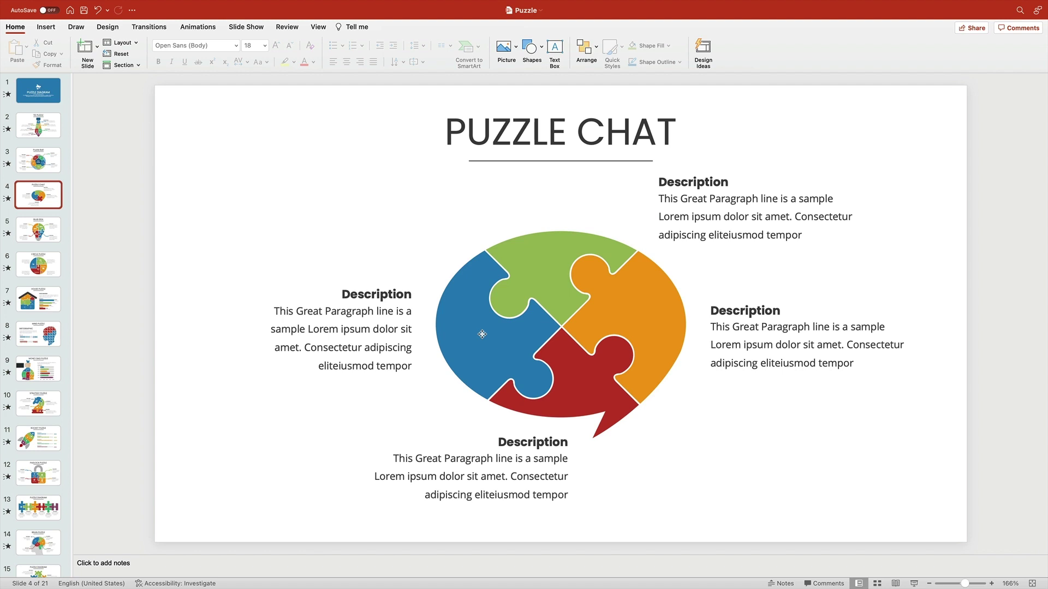
Rename the top-right 'Description' to 'Strategy' with paragraph 'Building bridges to success'.
{"action": "double_click", "coordinate": [687, 181]}
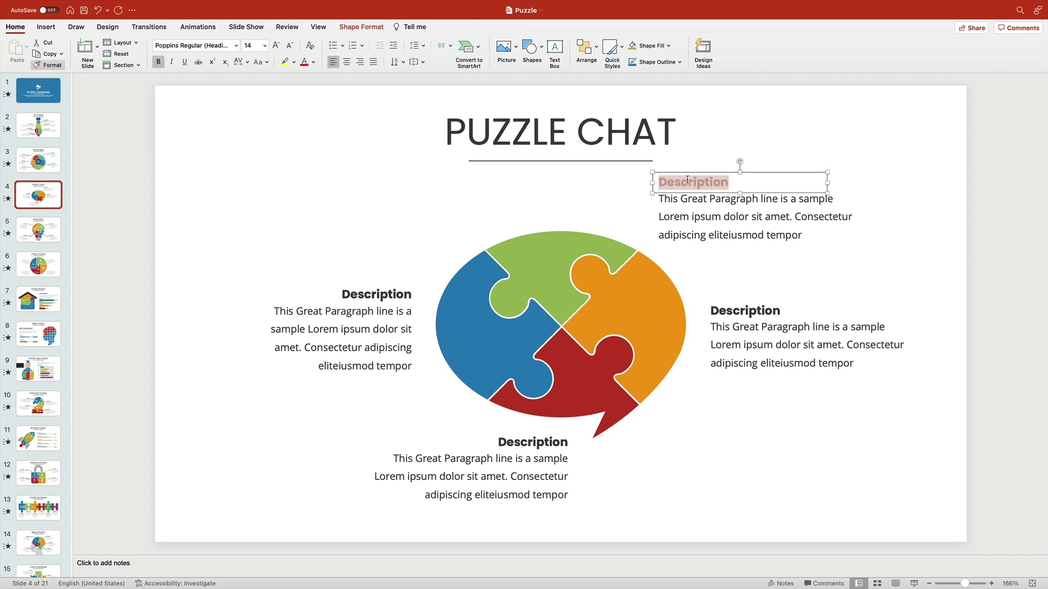
{"action": "type", "text": "Strategy"}
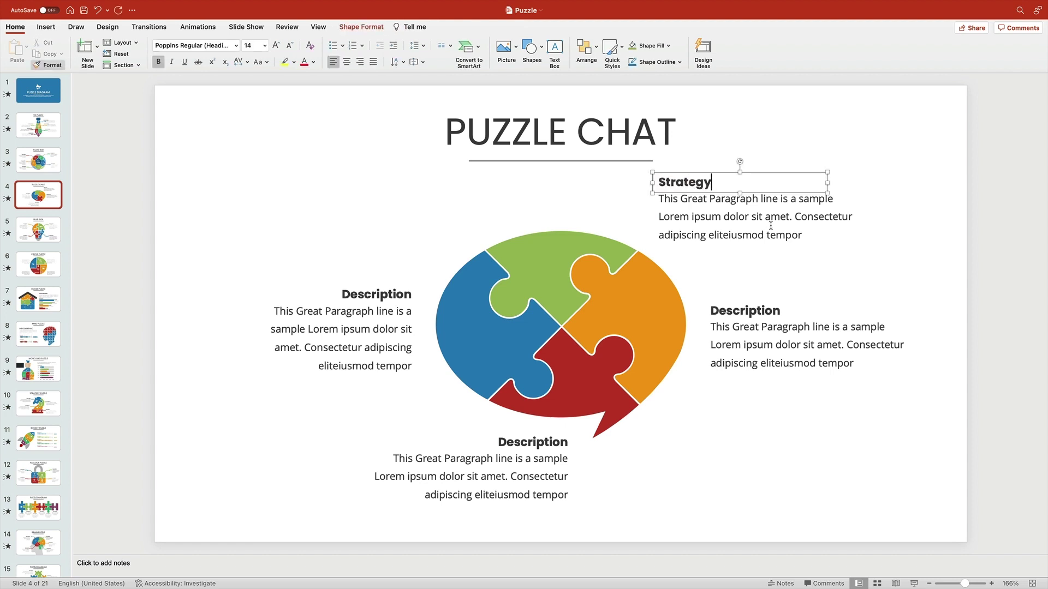
{"action": "left_click", "coordinate": [770, 226]}
{"action": "left_click_drag", "start_coordinate": [806, 236], "coordinate": [655, 195]}
{"action": "type", "text": "Bu"}
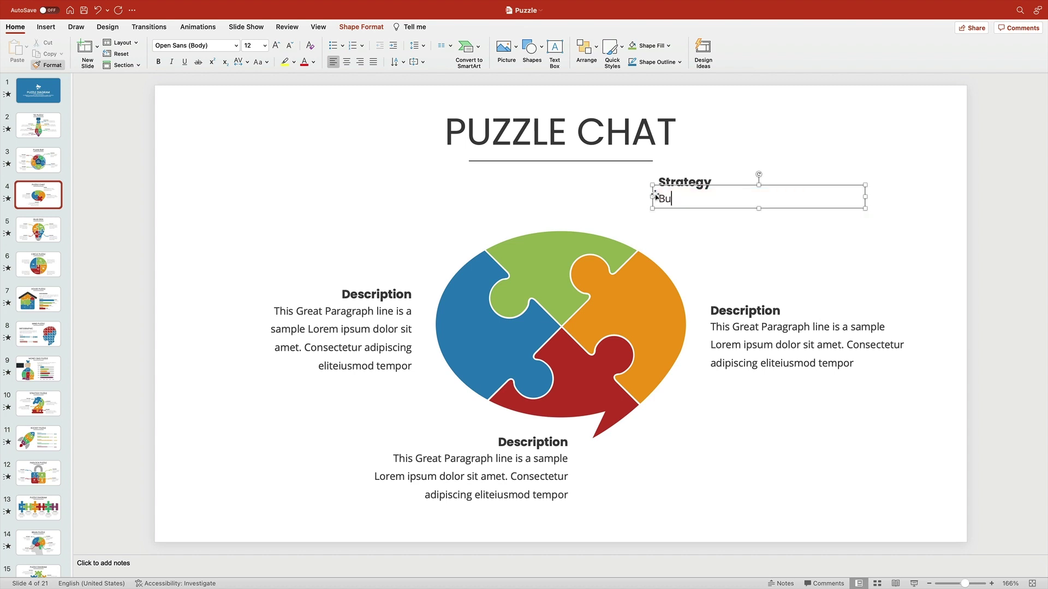
{"action": "type", "text": "ilding bridges to success"}
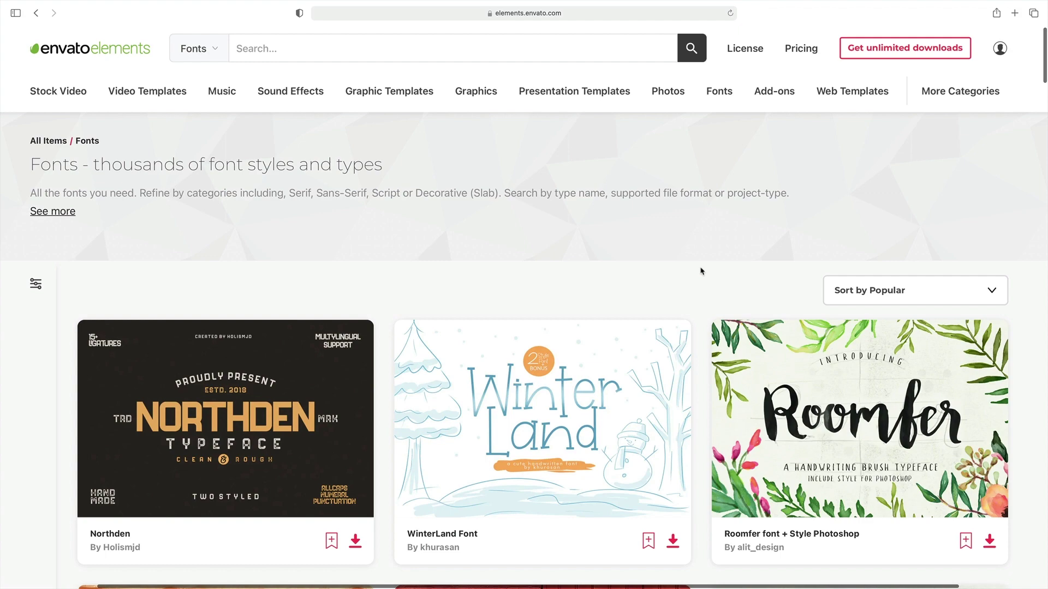
{"action": "scroll", "coordinate": [701, 271], "scroll_direction": "down", "scroll_amount": 5}
{"action": "scroll", "coordinate": [701, 272], "scroll_direction": "down", "scroll_amount": 5}
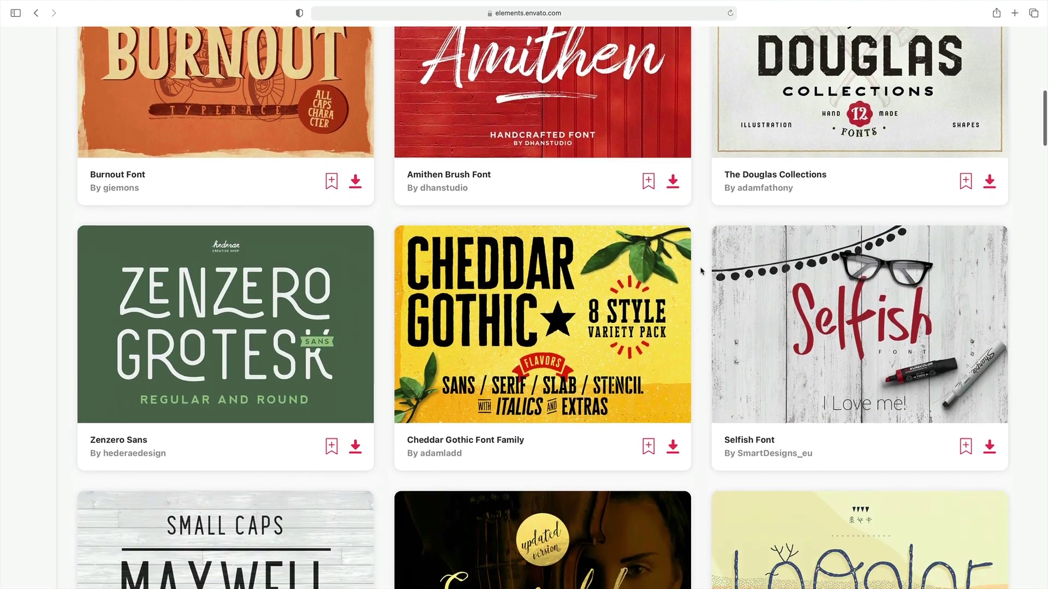
{"action": "scroll", "coordinate": [701, 271], "scroll_direction": "down", "scroll_amount": 5}
{"action": "scroll", "coordinate": [701, 271], "scroll_direction": "down", "scroll_amount": 4}
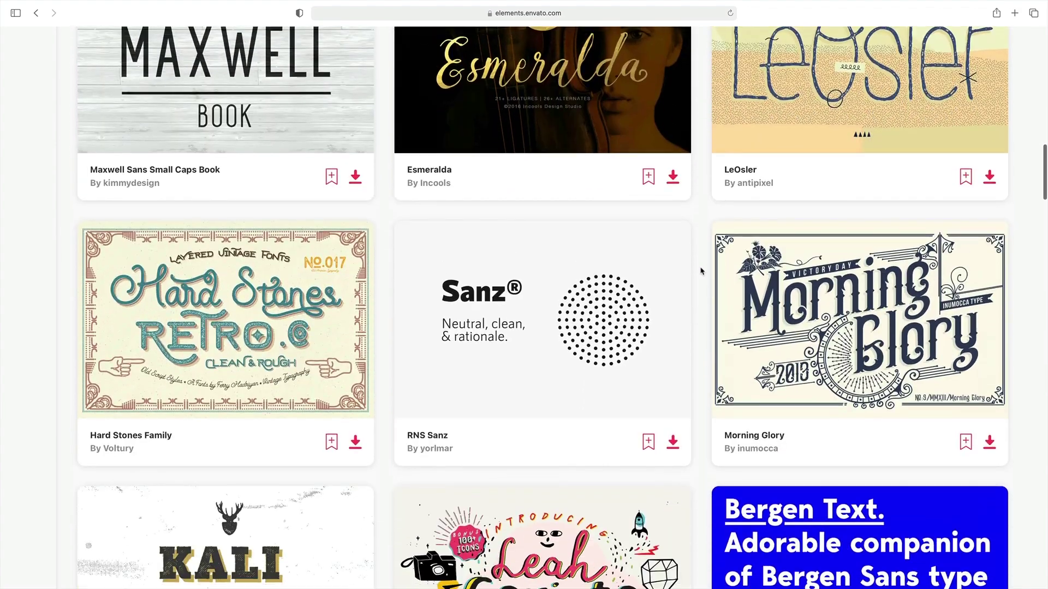
{"action": "scroll", "coordinate": [701, 271], "scroll_direction": "down", "scroll_amount": 2}
{"action": "scroll", "coordinate": [701, 271], "scroll_direction": "down", "scroll_amount": 2}
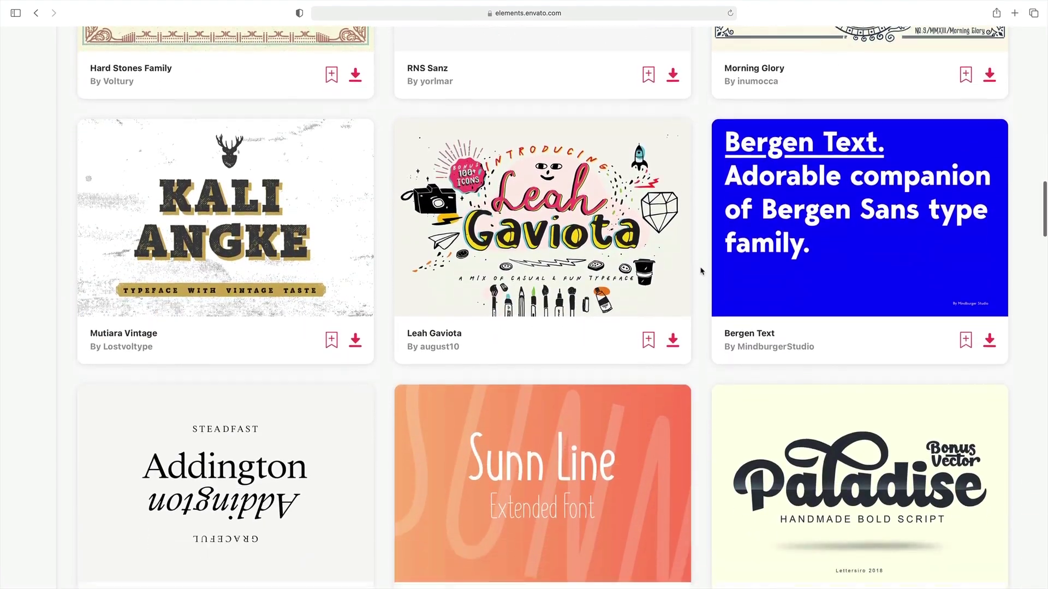
{"action": "scroll", "coordinate": [700, 271], "scroll_direction": "down", "scroll_amount": 2}
{"action": "scroll", "coordinate": [701, 272], "scroll_direction": "down", "scroll_amount": 3}
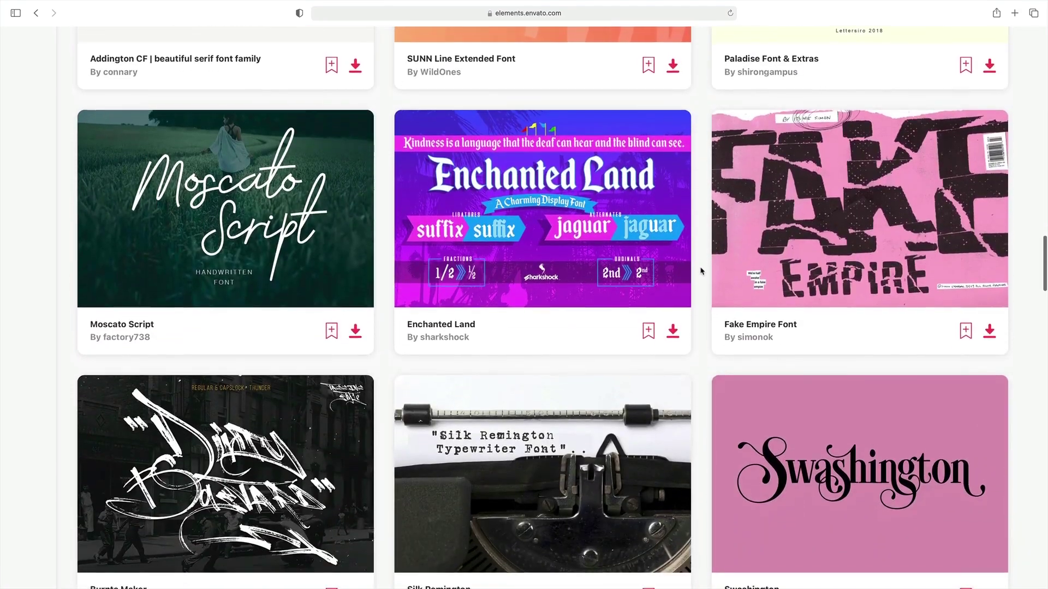
{"action": "scroll", "coordinate": [702, 271], "scroll_direction": "down", "scroll_amount": 3}
{"action": "scroll", "coordinate": [701, 272], "scroll_direction": "down", "scroll_amount": 3}
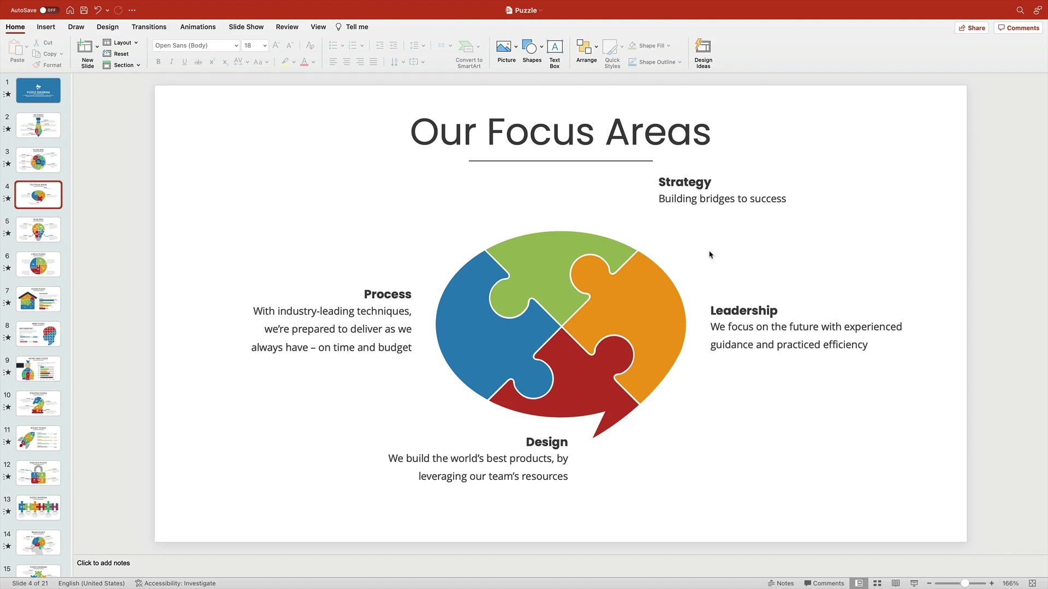
Fill the orange right-hand puzzle piece with the pink theme colour.
{"action": "left_click", "coordinate": [653, 297]}
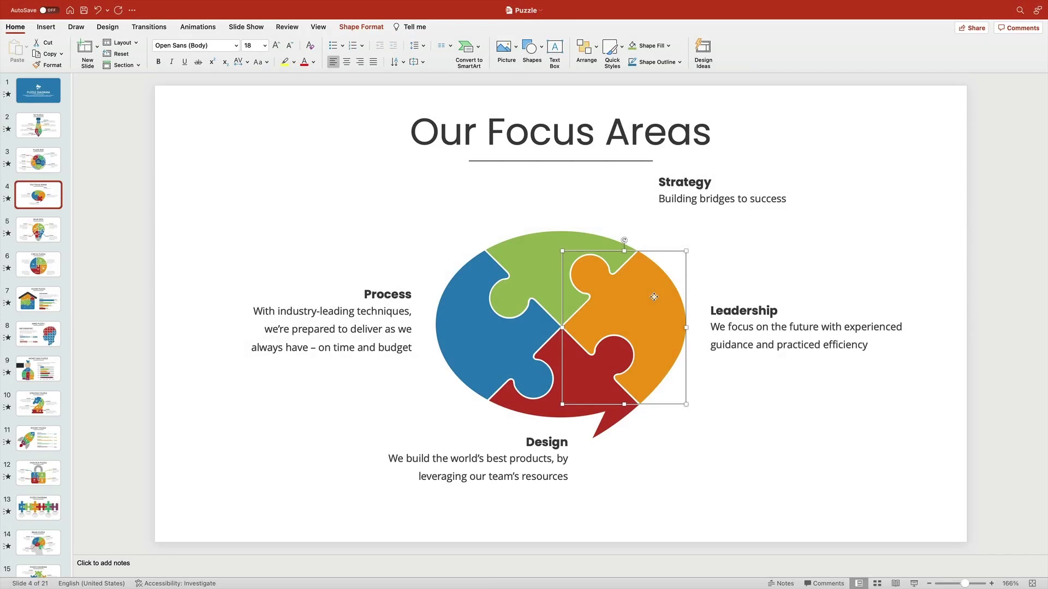
{"action": "left_click", "coordinate": [365, 31]}
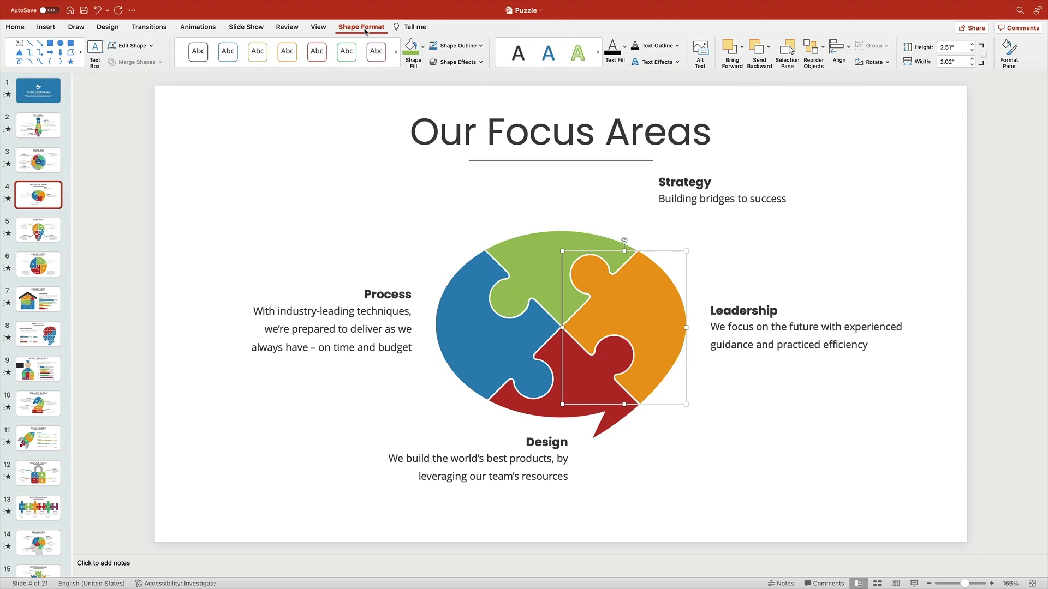
{"action": "left_click", "coordinate": [422, 49]}
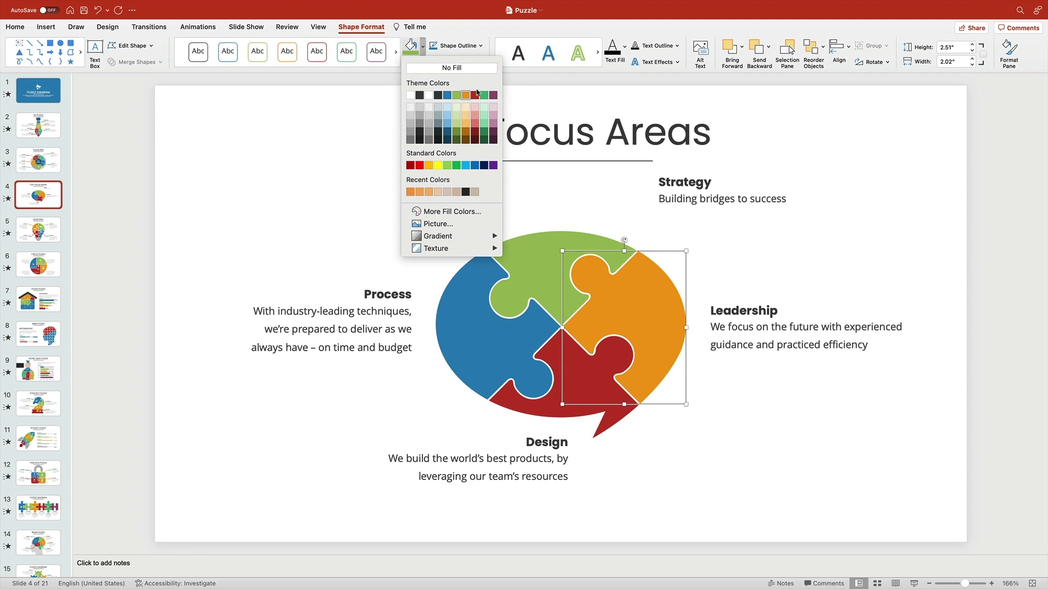
{"action": "left_click", "coordinate": [495, 125]}
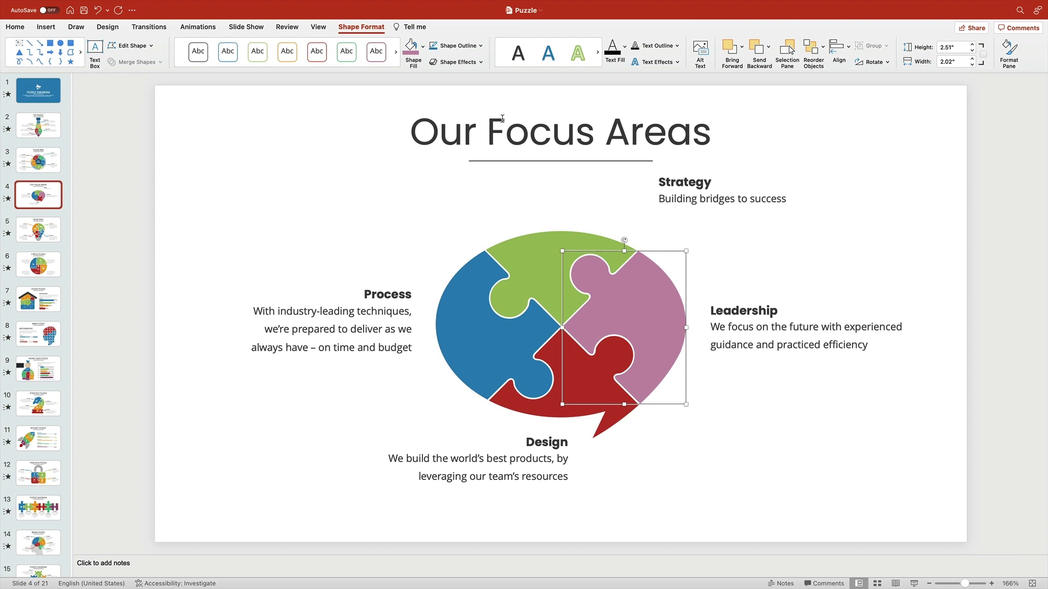
{"action": "left_click", "coordinate": [485, 299]}
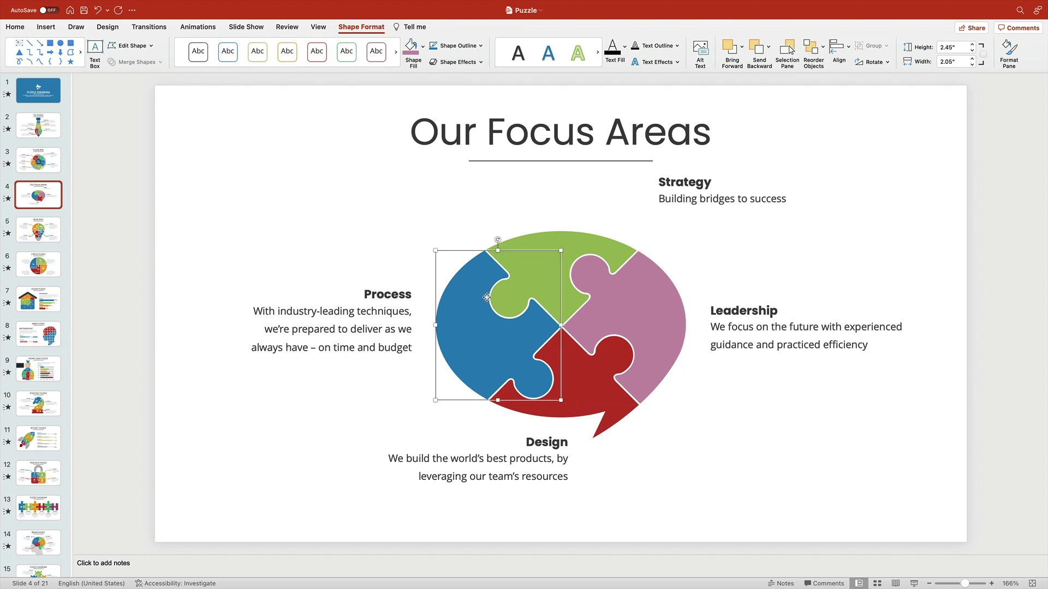
Apply the Fly In entrance effect to the selected blue puzzle piece.
{"action": "left_click", "coordinate": [189, 25]}
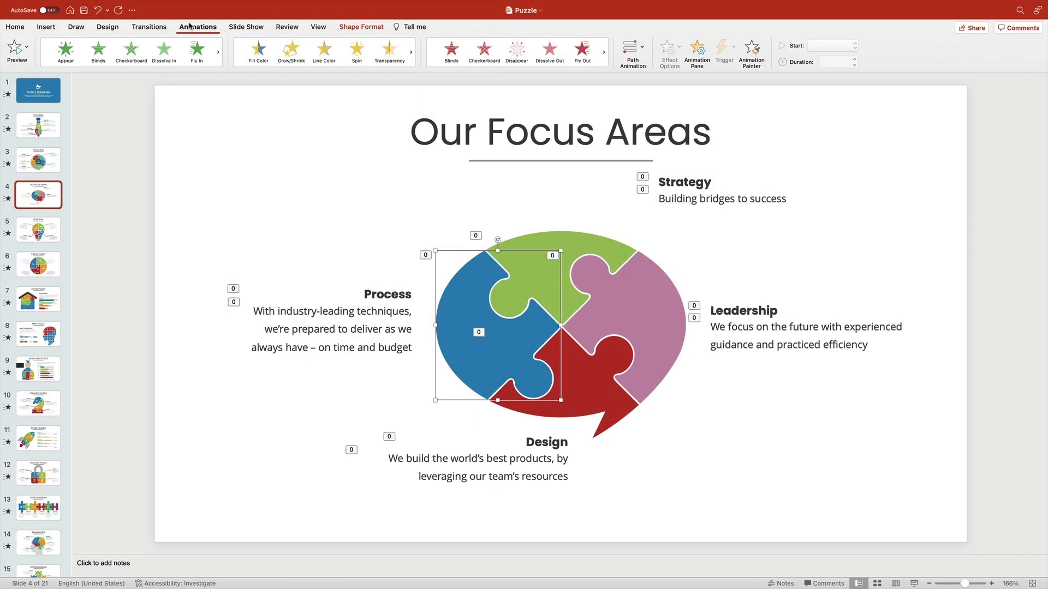
{"action": "left_click", "coordinate": [138, 71]}
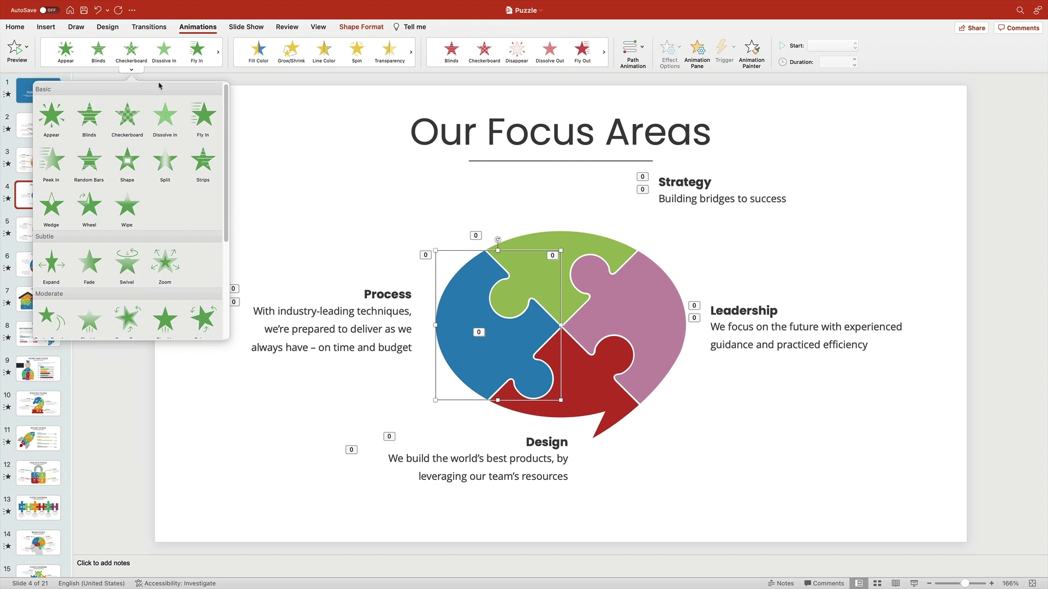
{"action": "left_click", "coordinate": [201, 117]}
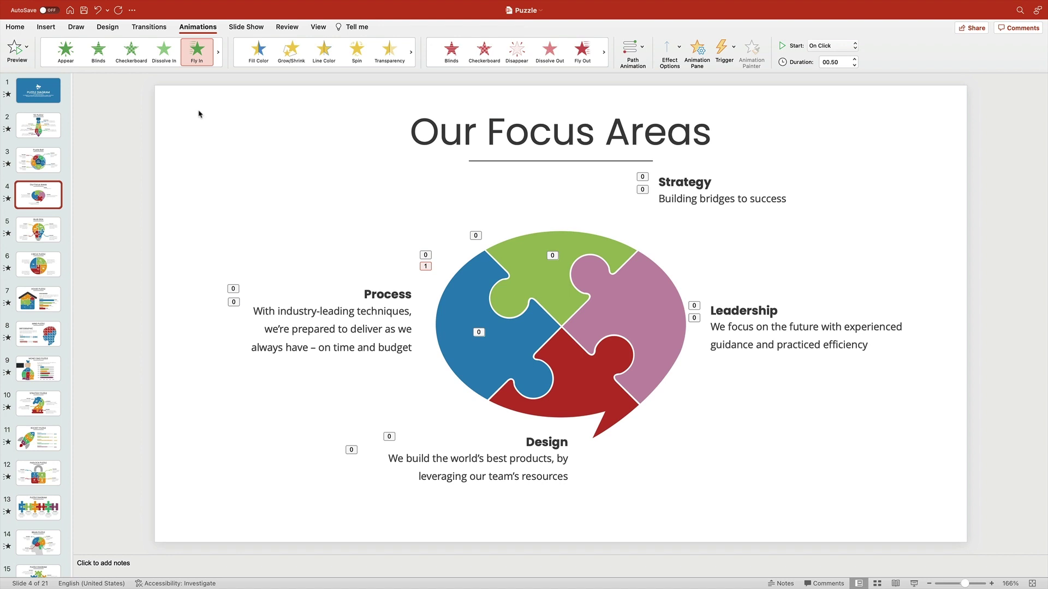
In the Animation Pane, move Freeform 5 below Freeform 6 so it plays third.
{"action": "left_click", "coordinate": [696, 54]}
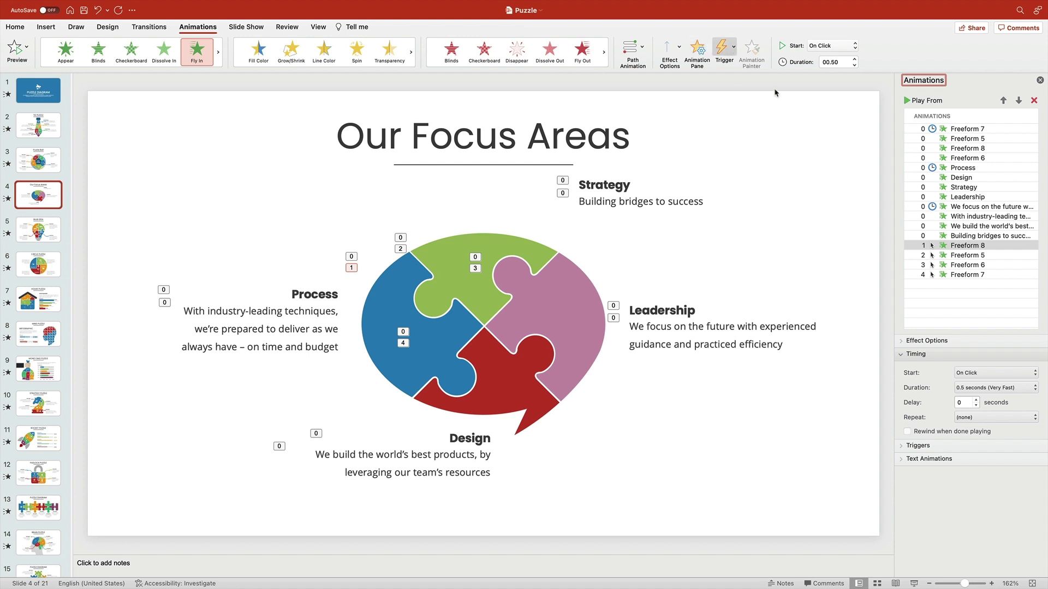
{"action": "left_click", "coordinate": [963, 257]}
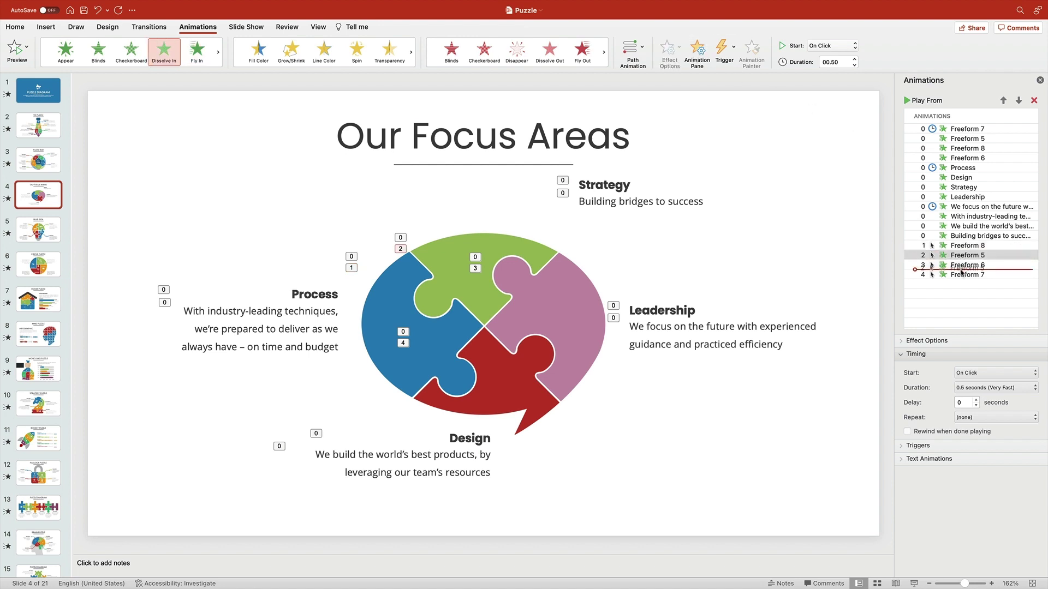
{"action": "left_click_drag", "start_coordinate": [962, 257], "coordinate": [961, 273]}
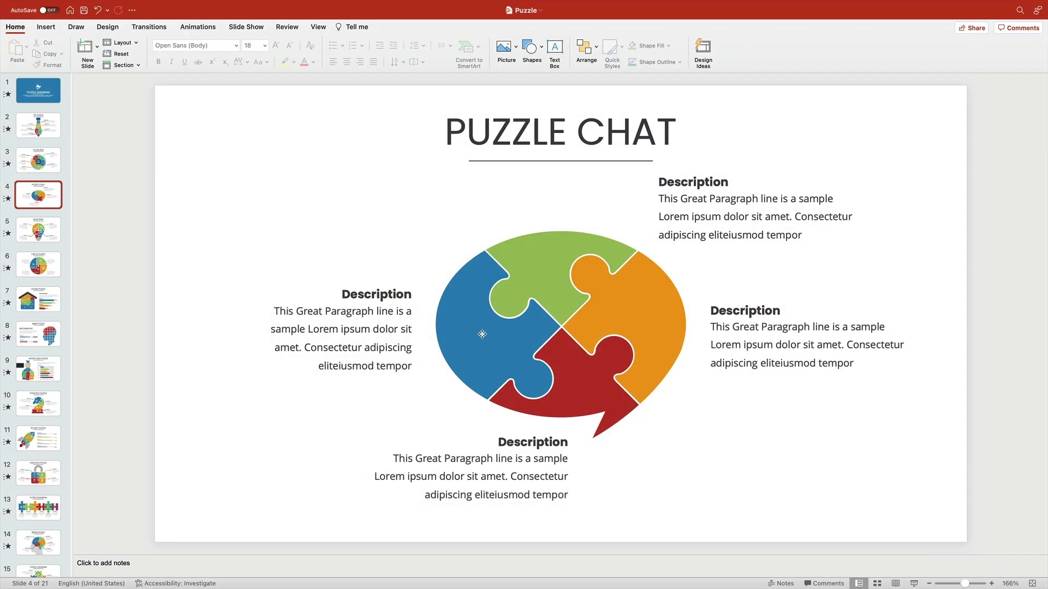
Retitle the top-right heading 'Strategy' with paragraph 'Building bridges to success'.
{"action": "double_click", "coordinate": [688, 180]}
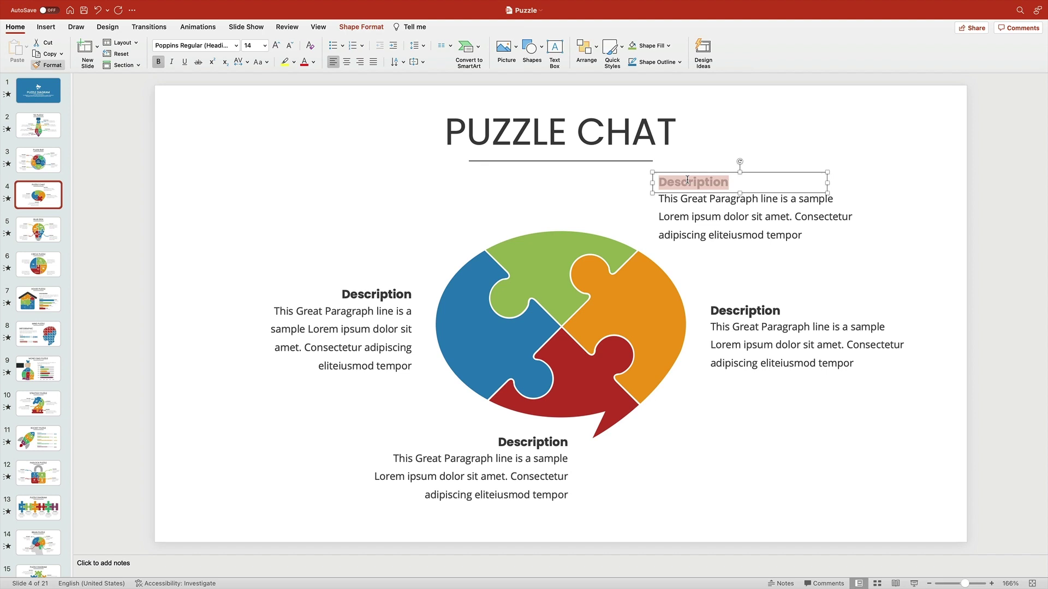
{"action": "type", "text": "Strategy"}
{"action": "left_click", "coordinate": [771, 225]}
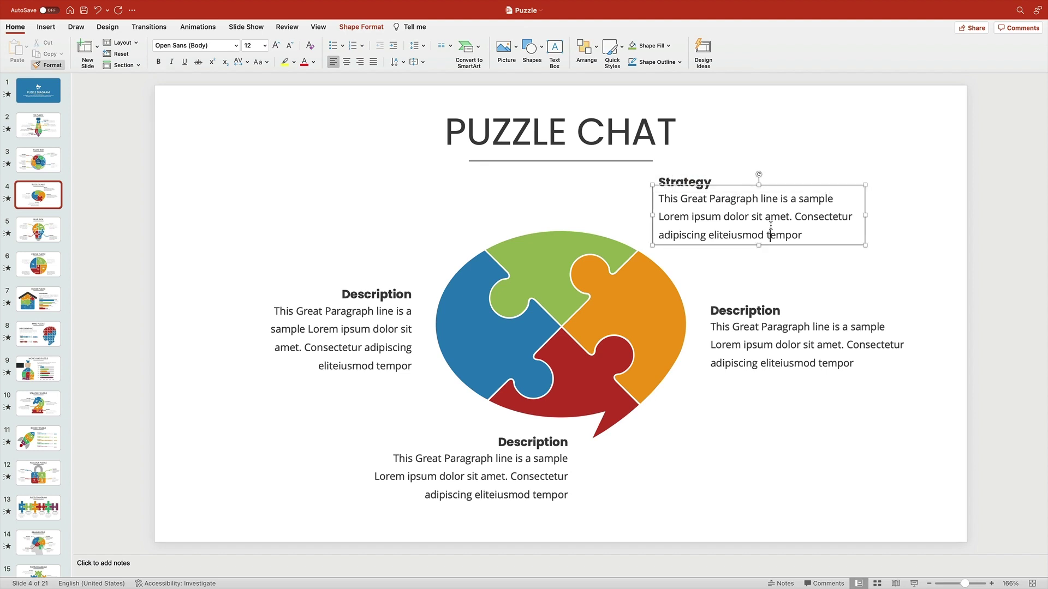
{"action": "left_click_drag", "start_coordinate": [806, 235], "coordinate": [655, 196]}
{"action": "type", "text": "Bui"}
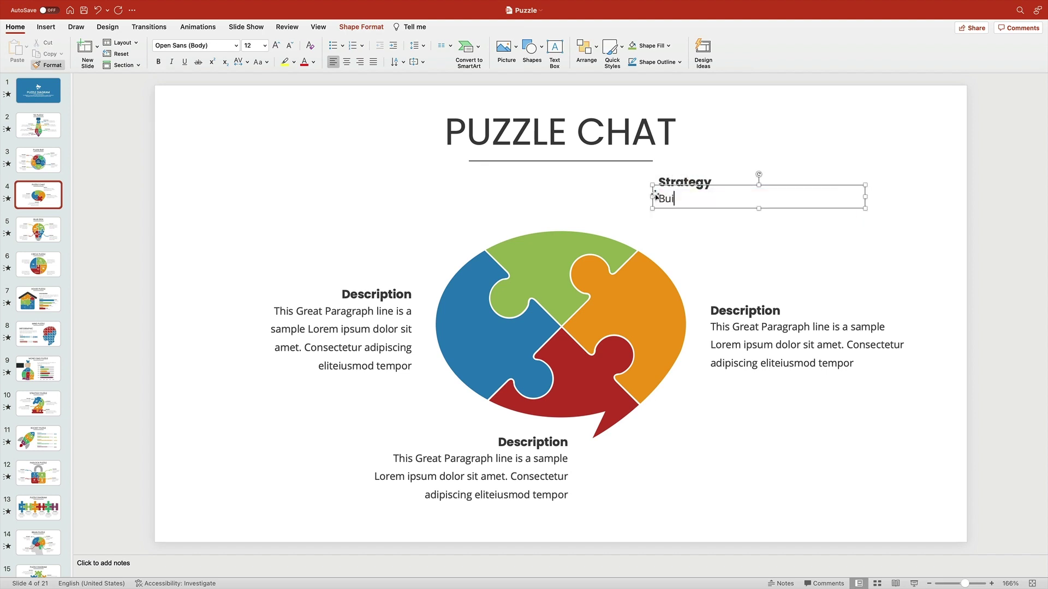
{"action": "type", "text": "lding bridges to success"}
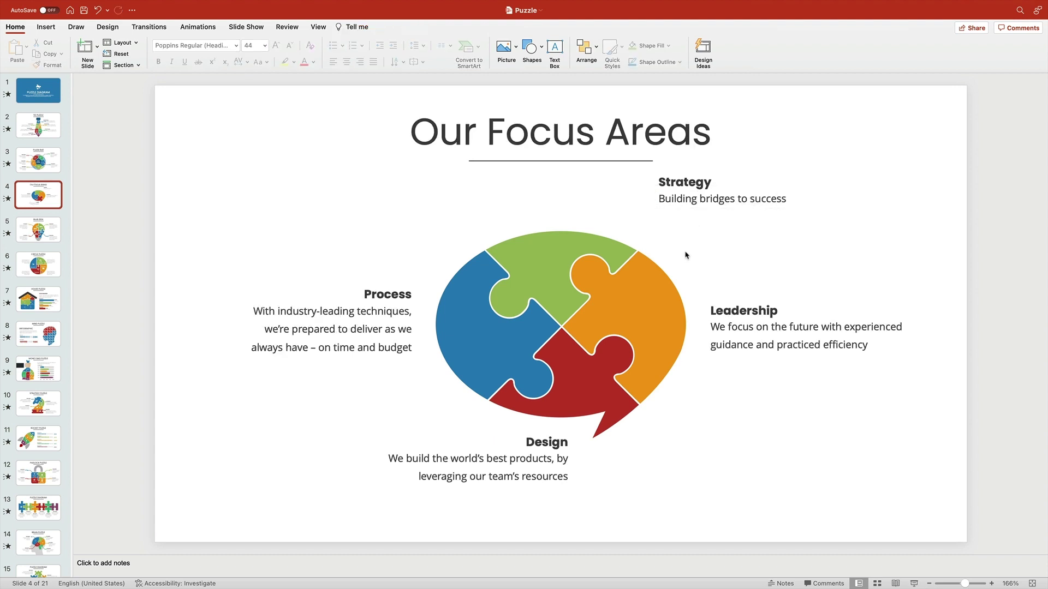
Fill the orange right-hand puzzle piece with mauve.
{"action": "left_click", "coordinate": [667, 279]}
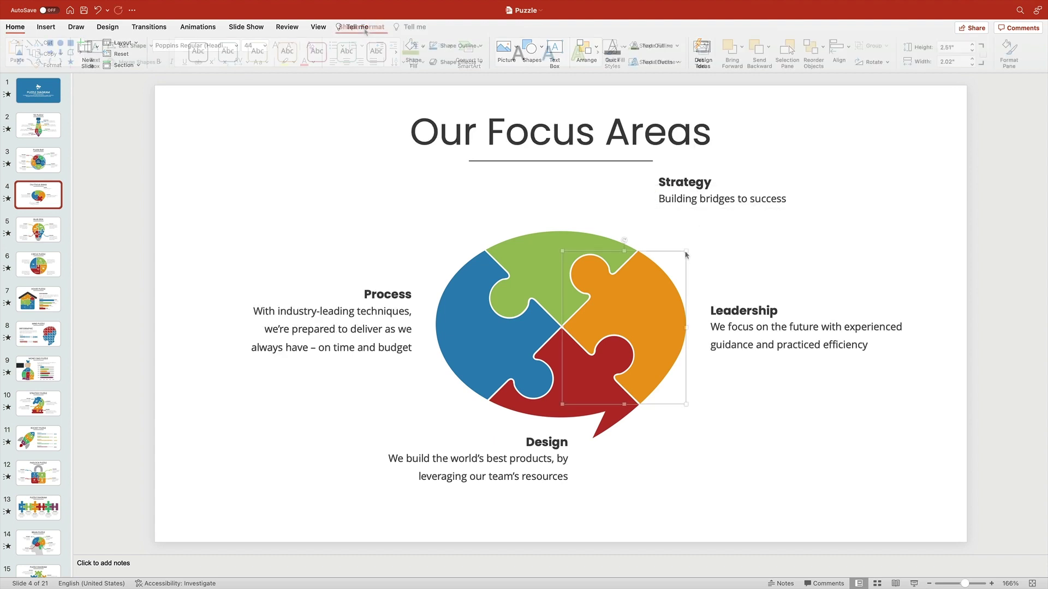
{"action": "left_click", "coordinate": [361, 27]}
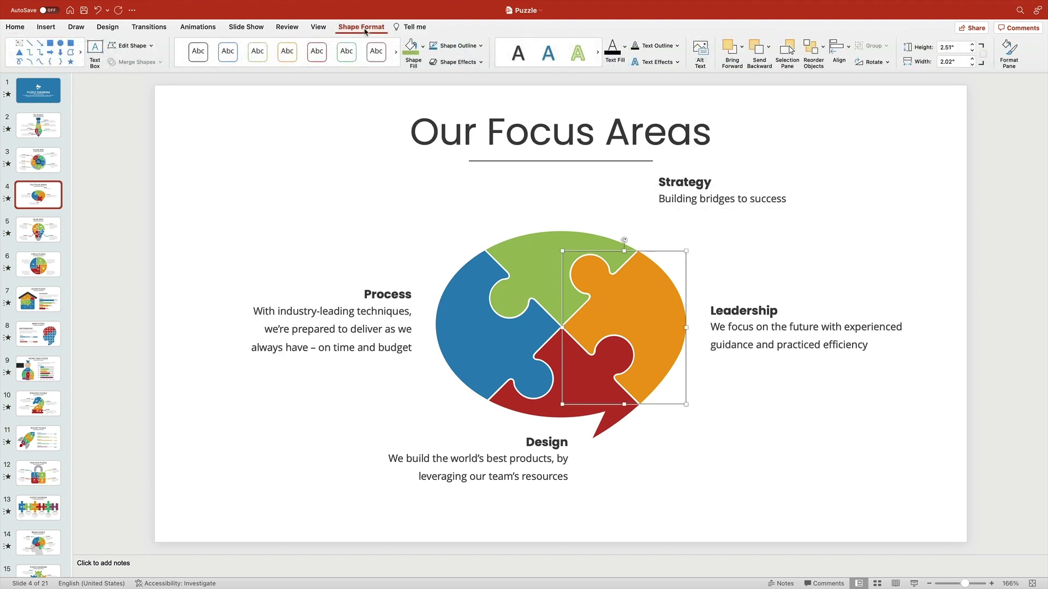
{"action": "left_click", "coordinate": [424, 51]}
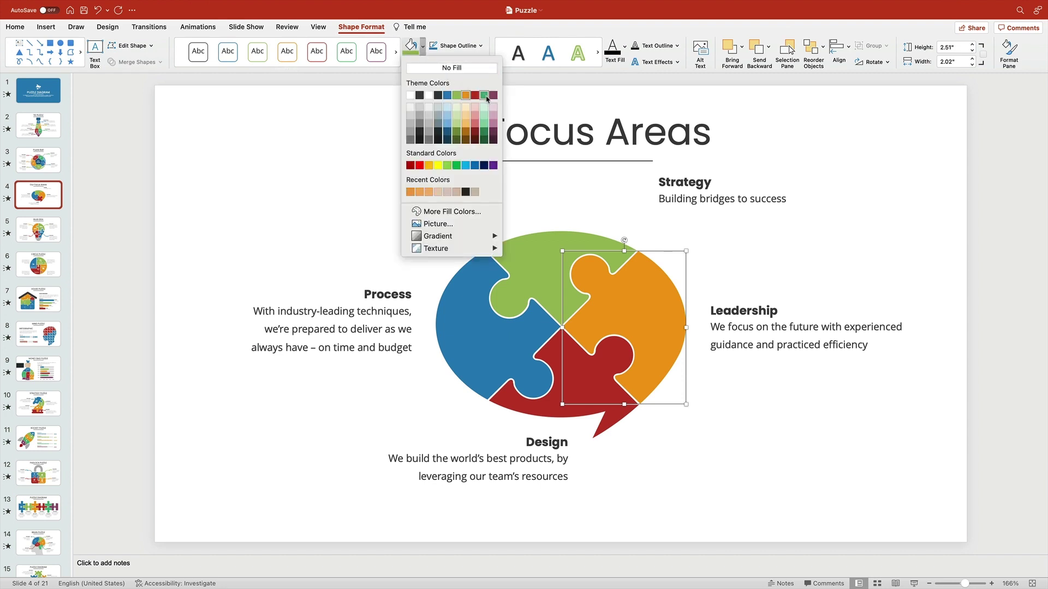
{"action": "left_click", "coordinate": [494, 125]}
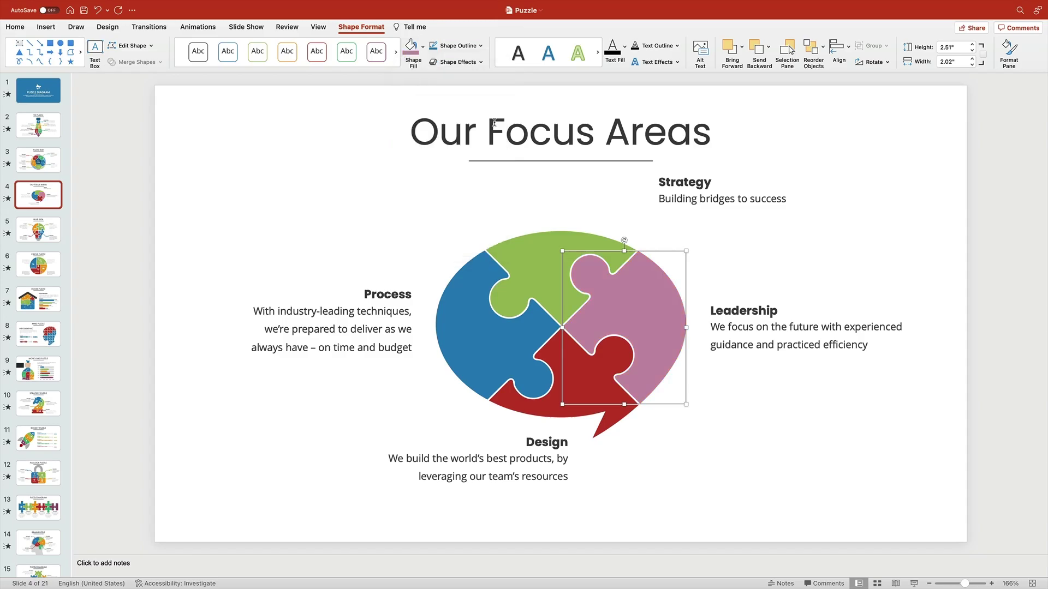